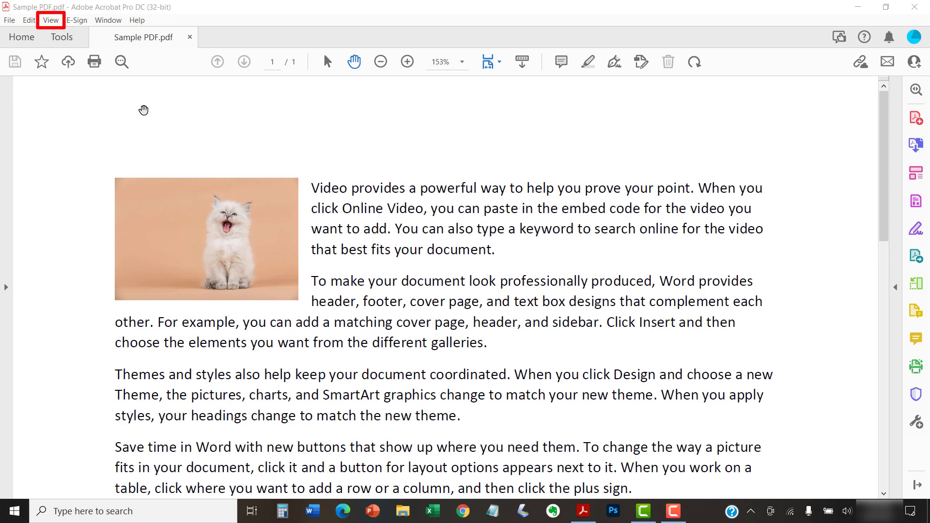
# - Switch Acrobat's display theme to Dark Gray from the View menu
pyautogui.click(48, 21)
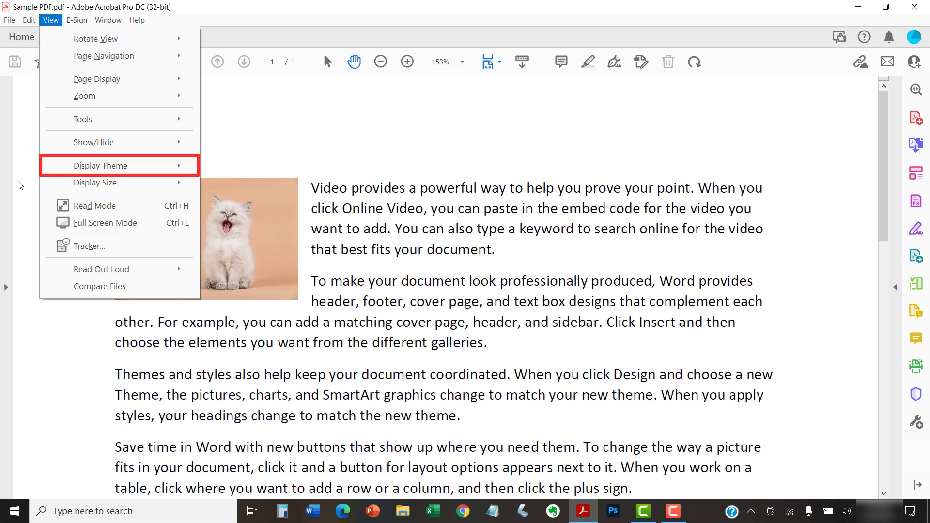
pyautogui.moveTo(101, 166)
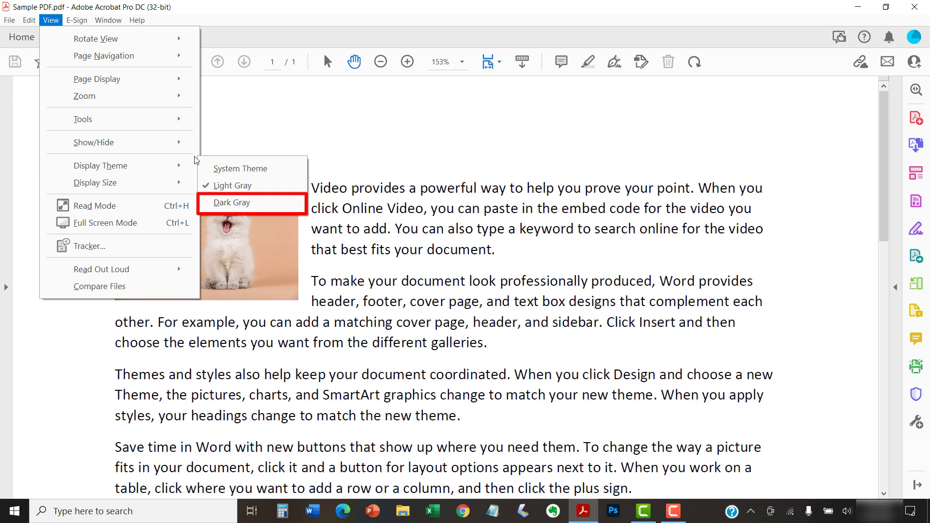
pyautogui.click(237, 208)
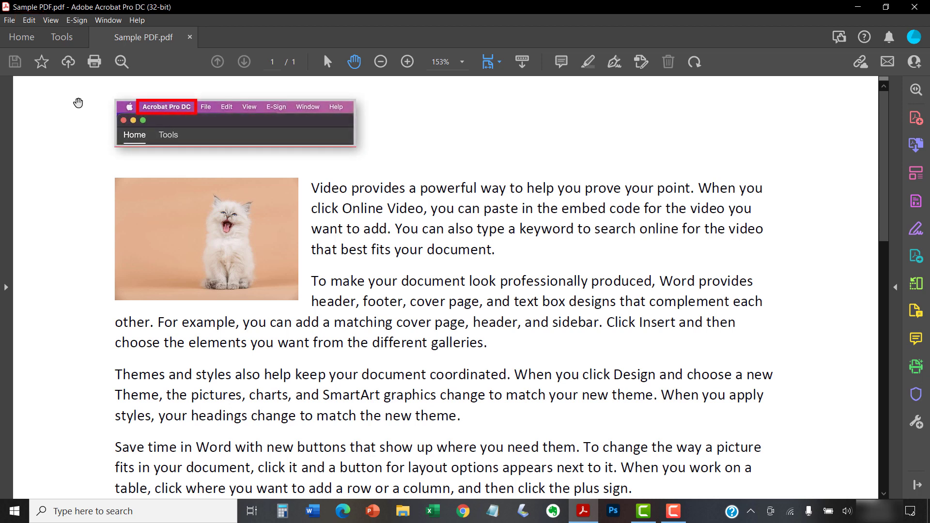
# - Bring up the Accessibility category of Acrobat's Preferences
pyautogui.click(30, 21)
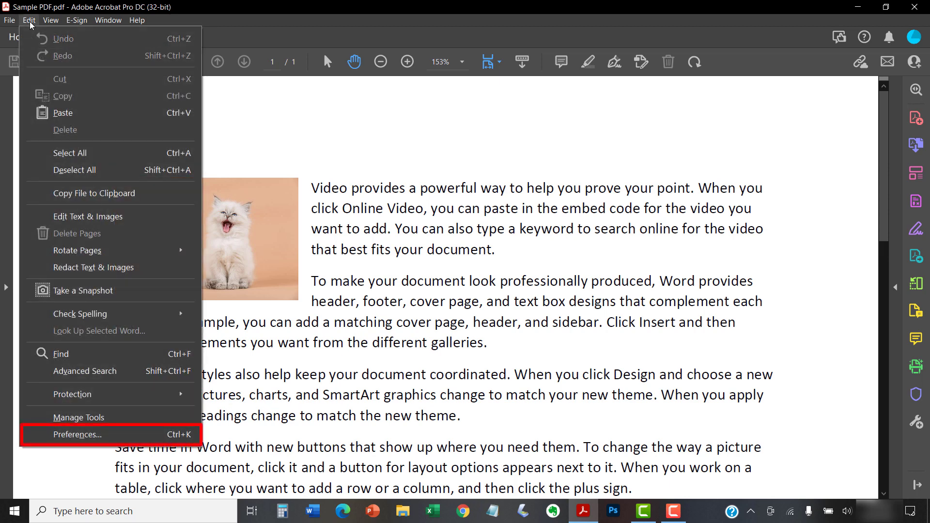
pyautogui.click(44, 438)
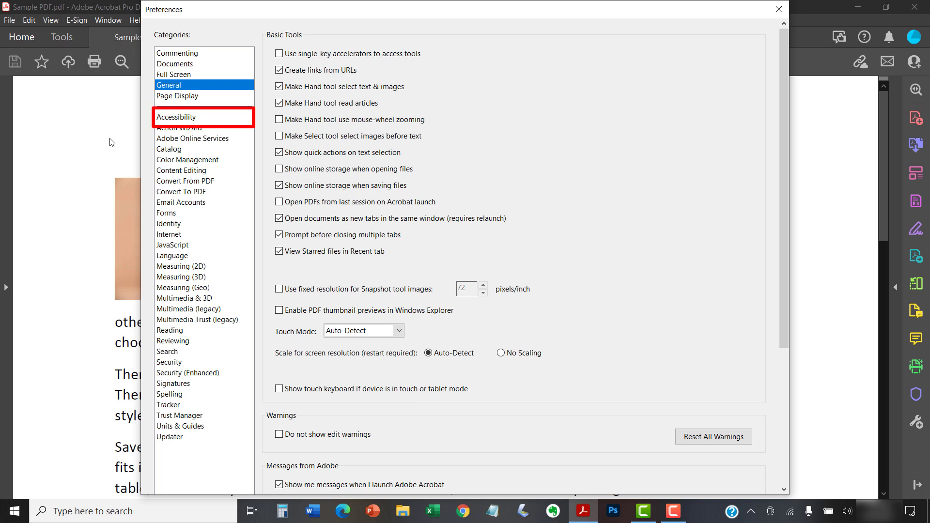
pyautogui.click(174, 119)
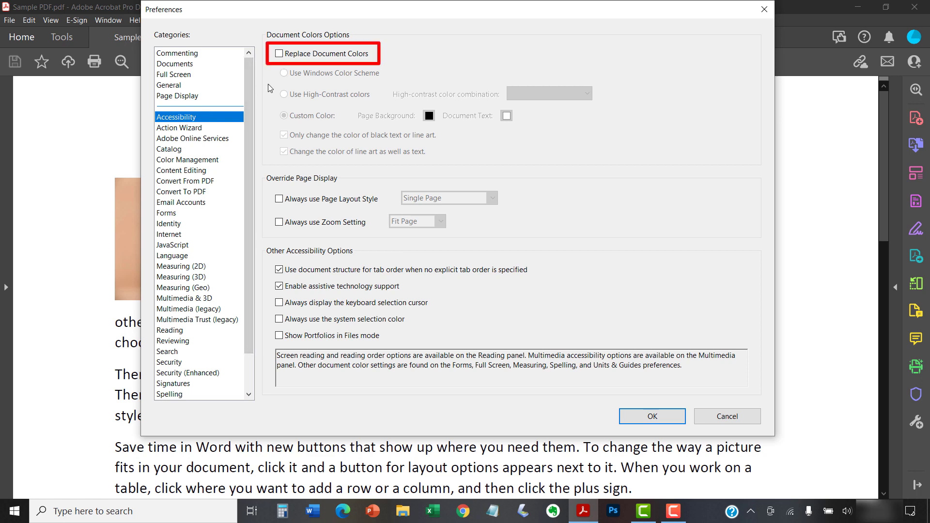
# - Enable Replace Document Colors with Use High-Contrast colors and show the combination list
pyautogui.click(280, 55)
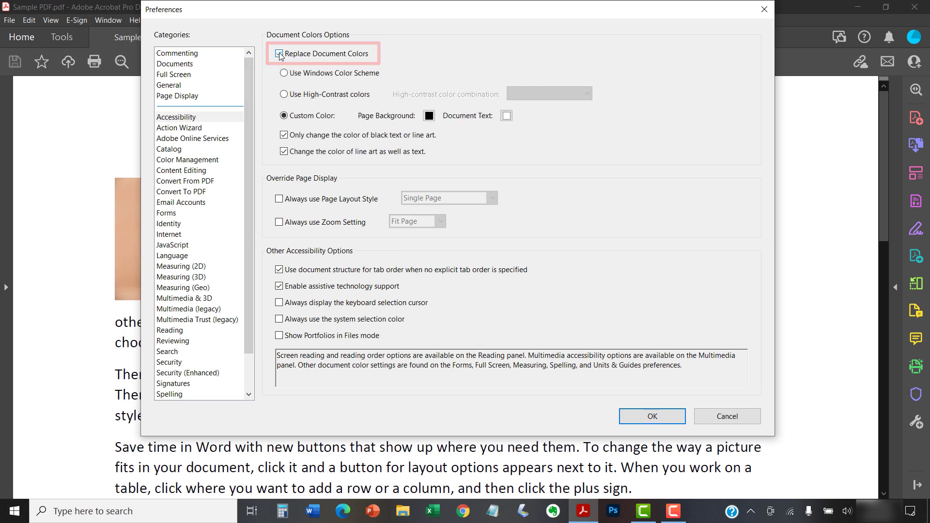
pyautogui.click(287, 96)
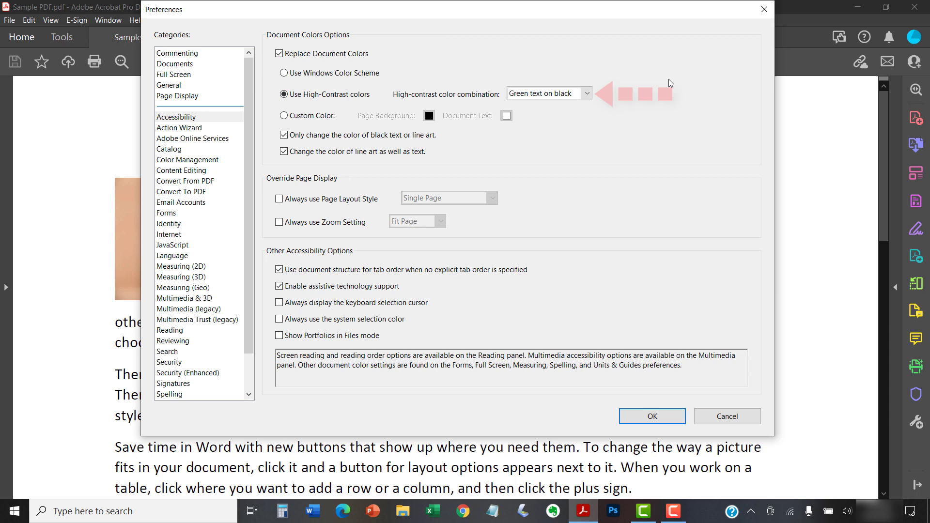
pyautogui.click(586, 95)
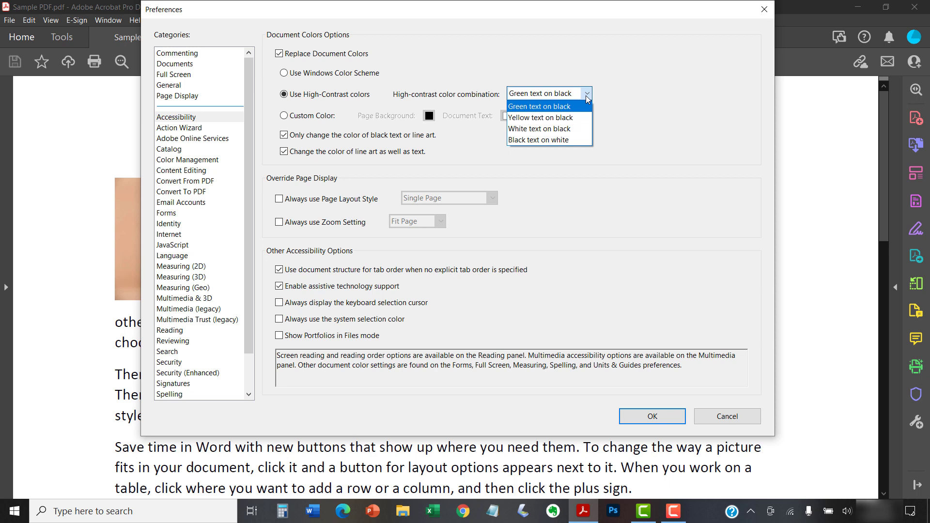
# - Keep green text on black, then choose Custom Color with an orange-red page background
pyautogui.click(587, 98)
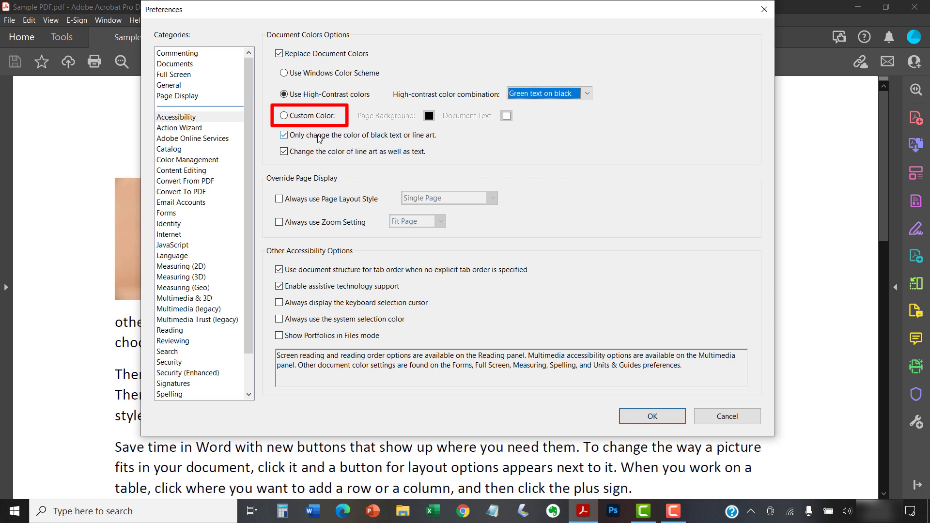
pyautogui.click(284, 115)
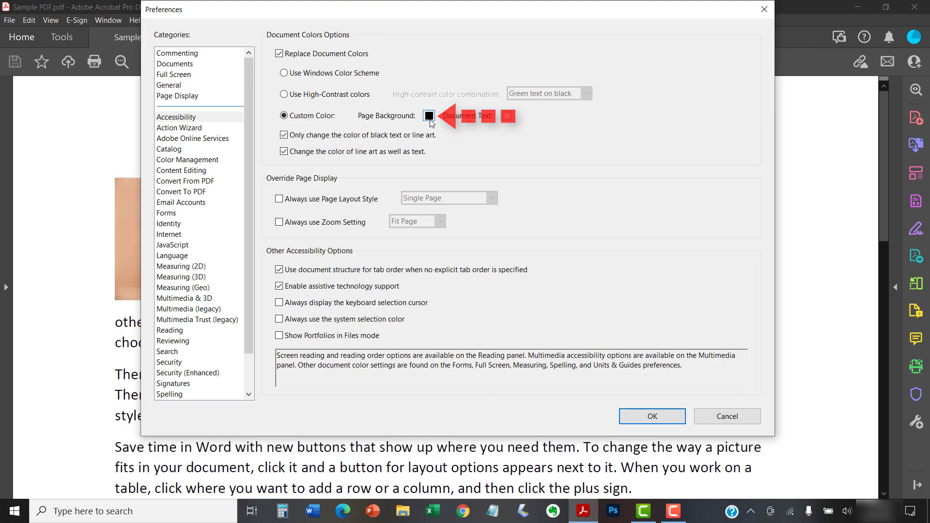
pyautogui.click(430, 118)
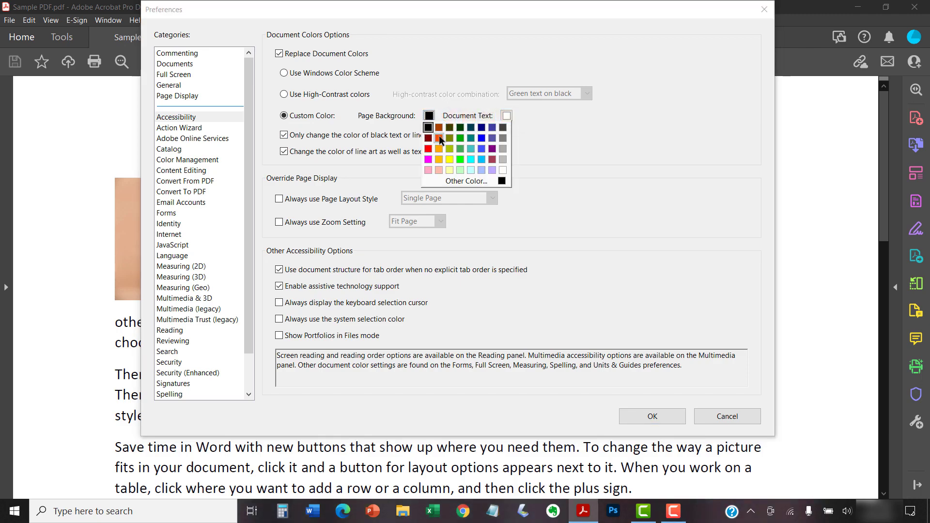
pyautogui.click(439, 136)
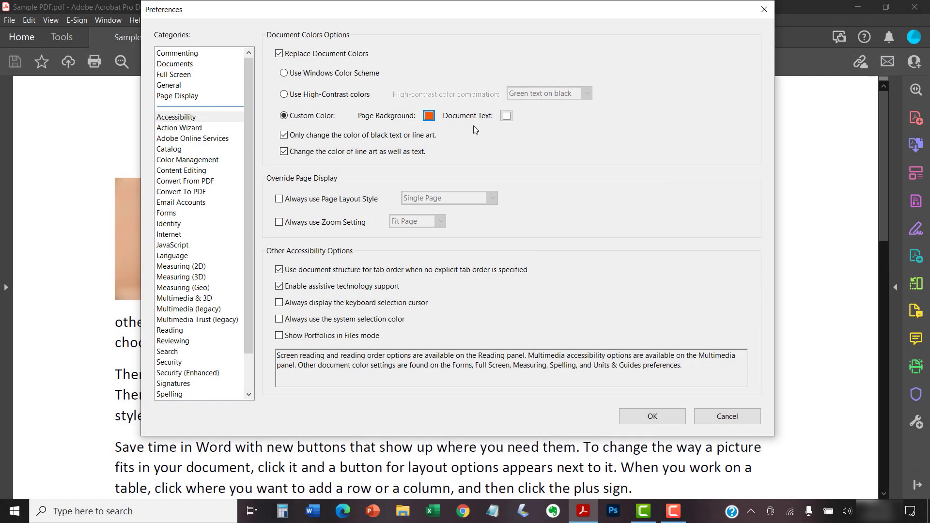
# - Set the document text swatch to dark teal, briefly viewing the Other Color picker
pyautogui.click(506, 116)
pyautogui.click(548, 128)
pyautogui.click(507, 116)
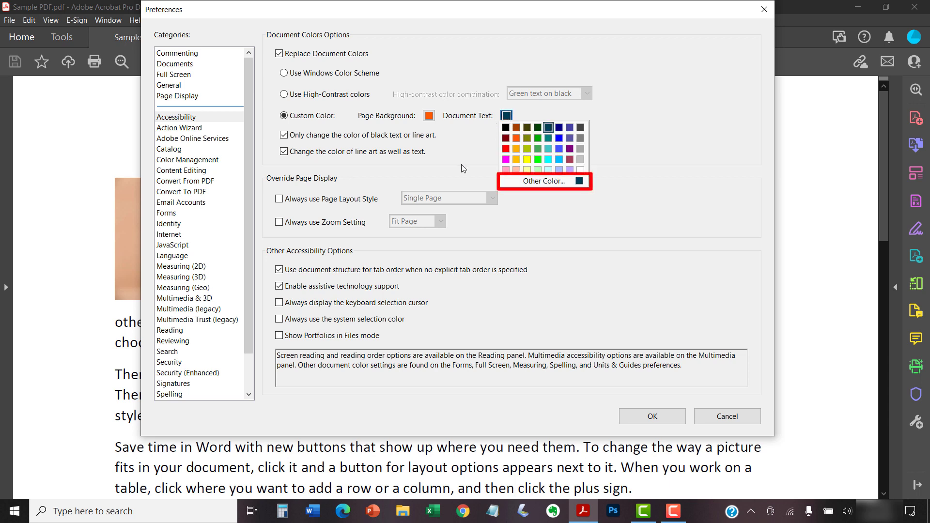
pyautogui.click(524, 182)
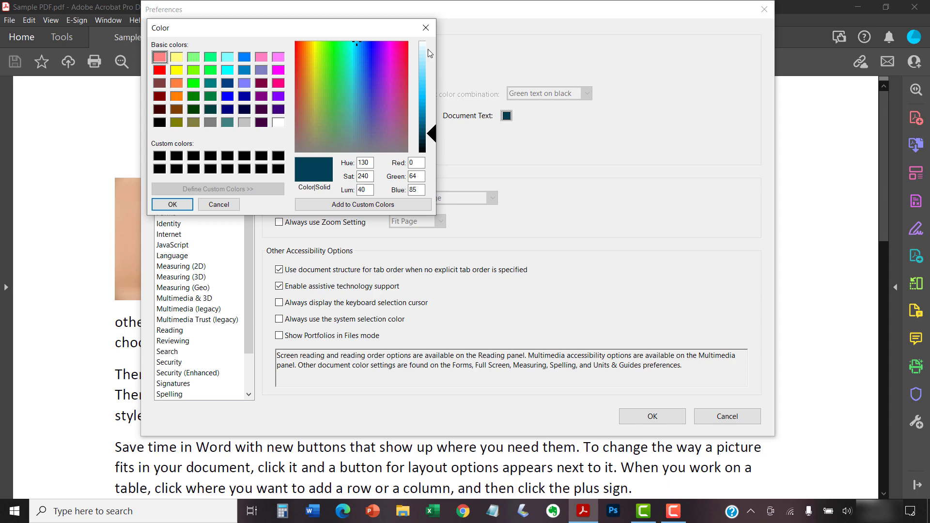
pyautogui.click(429, 30)
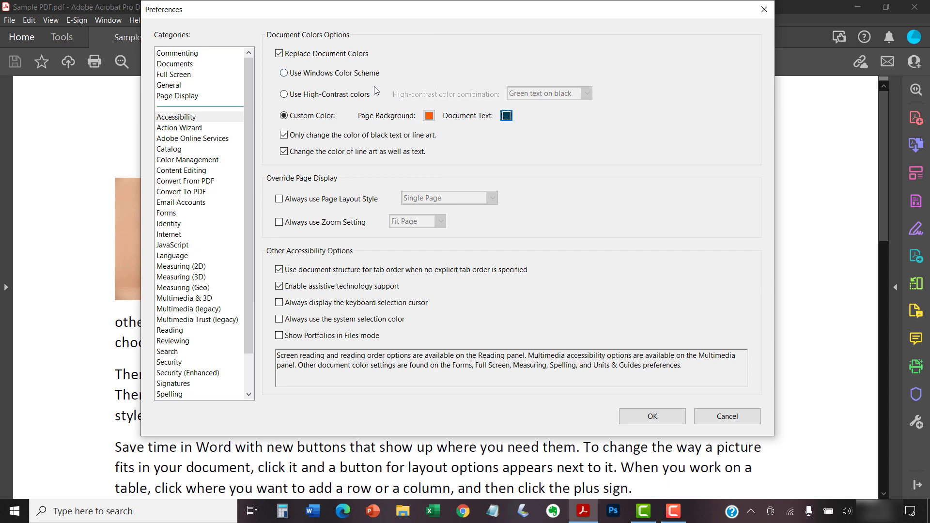
# - Select high-contrast White text on black and confirm the preferences with OK
pyautogui.click(284, 95)
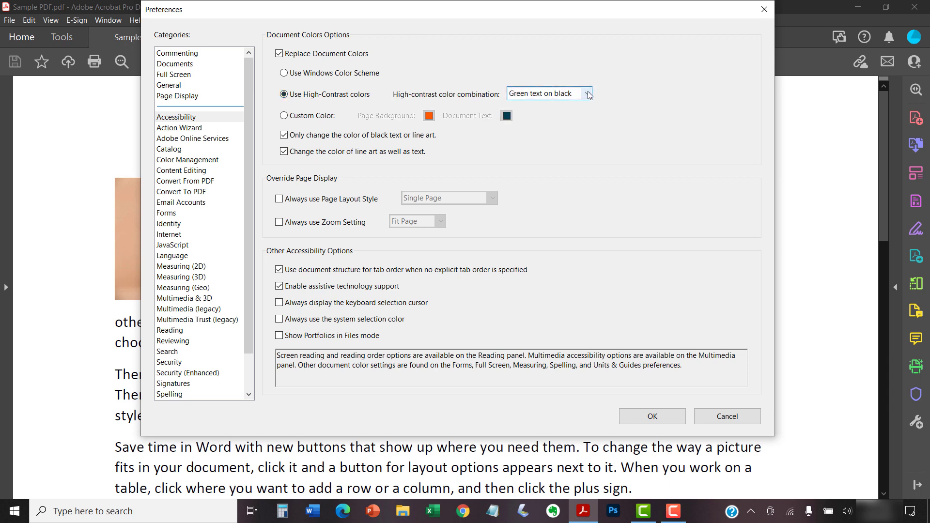
pyautogui.click(589, 95)
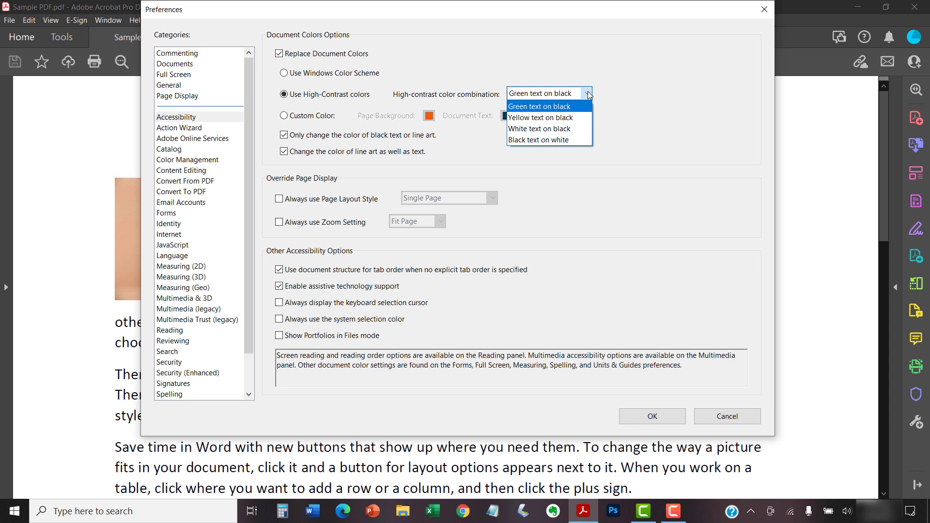
pyautogui.click(567, 129)
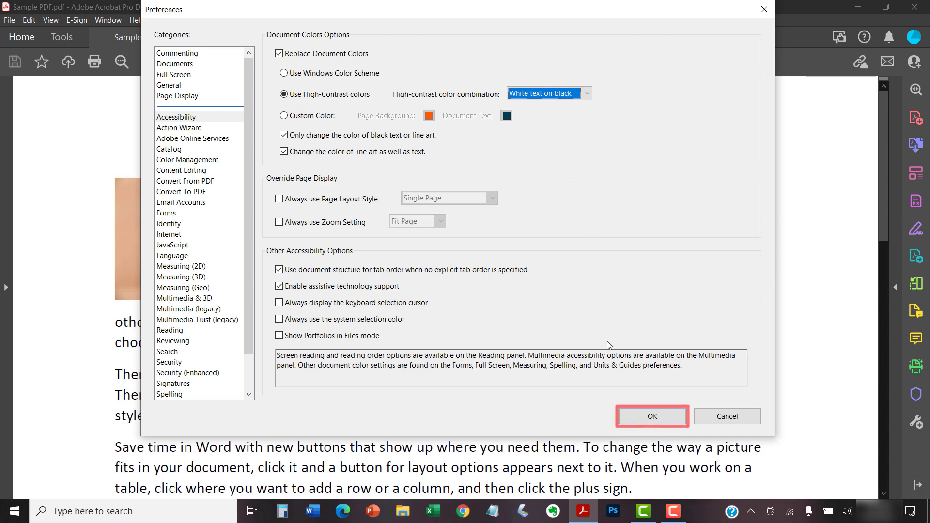
pyautogui.click(640, 417)
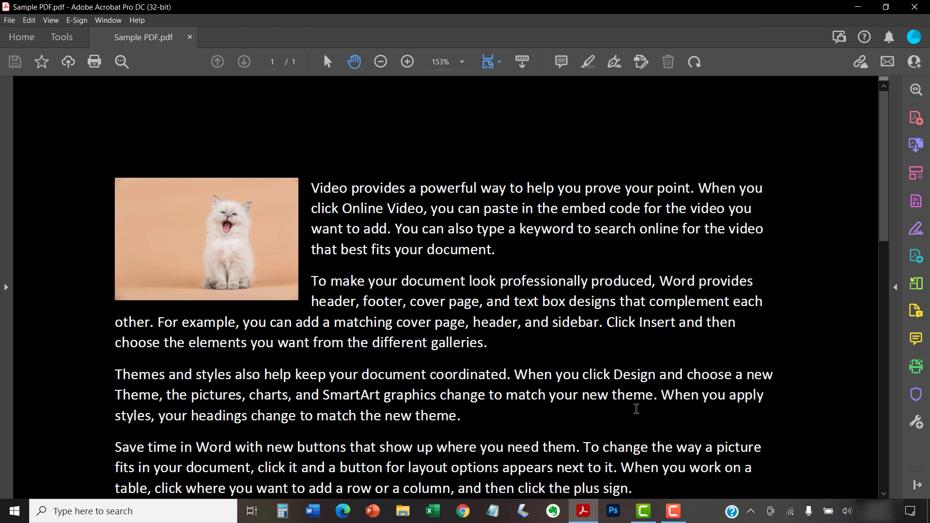